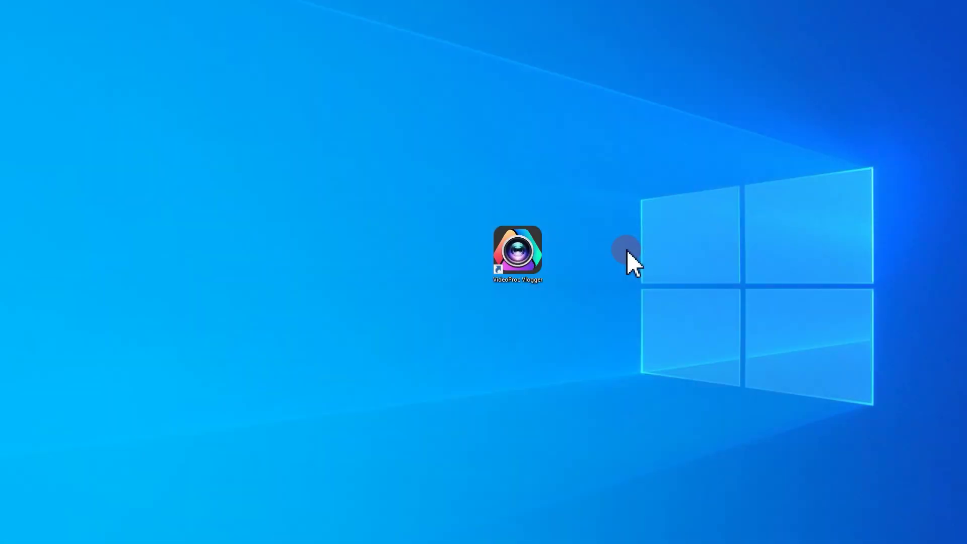
- Launch VideoProc Vlogger and create a new project at the default 1920x1080, 30 fps
{"action": "double_click", "coordinate": [530, 255]}
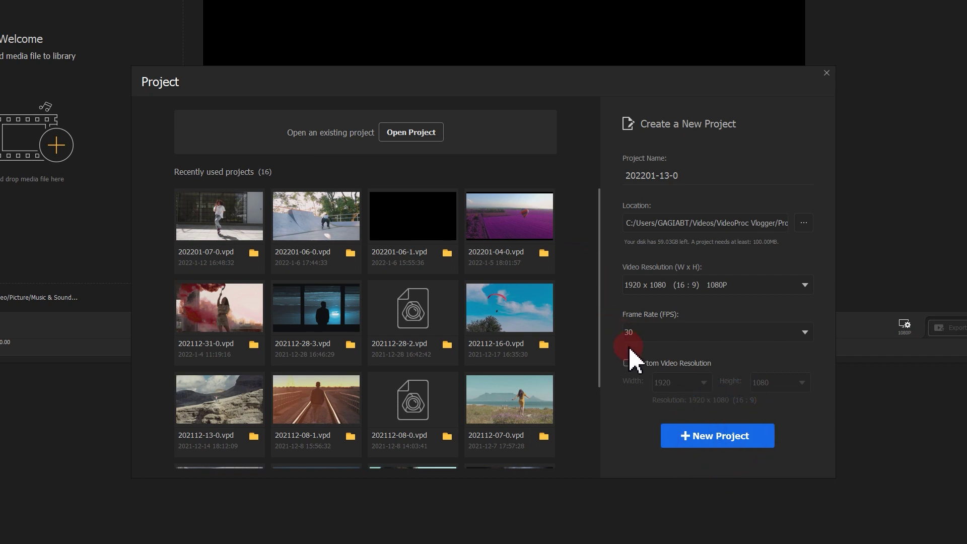
{"action": "left_click", "coordinate": [706, 436]}
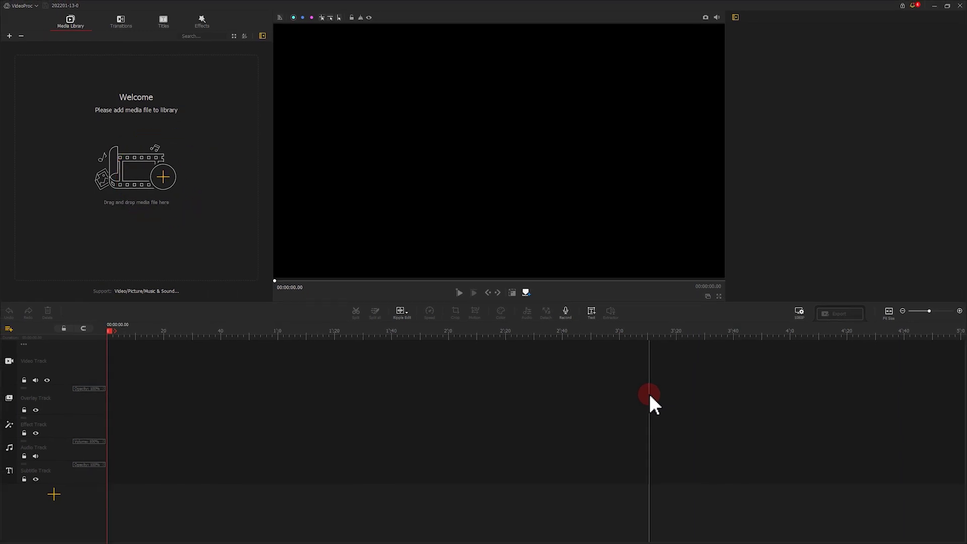
{"action": "left_click", "coordinate": [167, 179]}
- Import all three dance videos and place pexels-polina-tankilevitch-5385879 on the video track
{"action": "left_click_drag", "start_coordinate": [217, 110], "coordinate": [93, 71]}
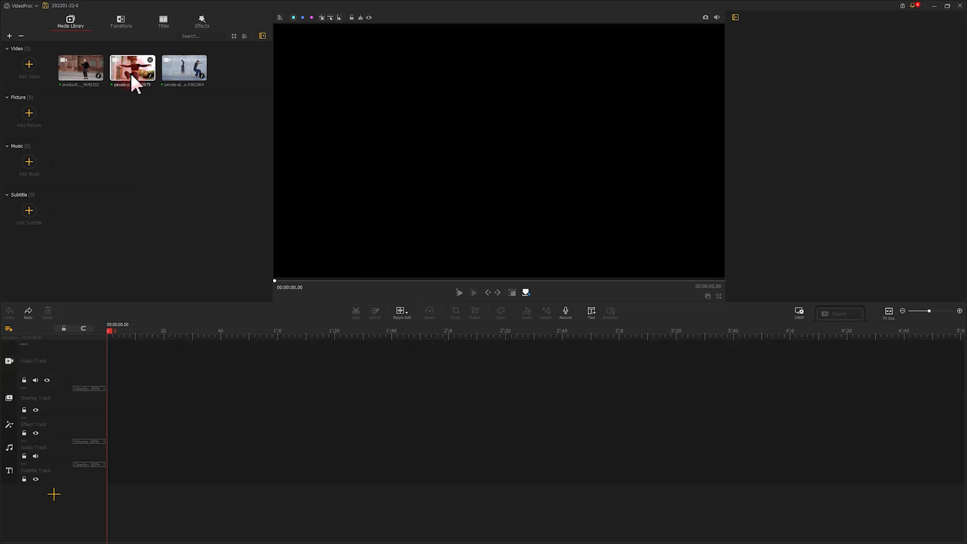
{"action": "left_click_drag", "start_coordinate": [131, 73], "coordinate": [118, 353]}
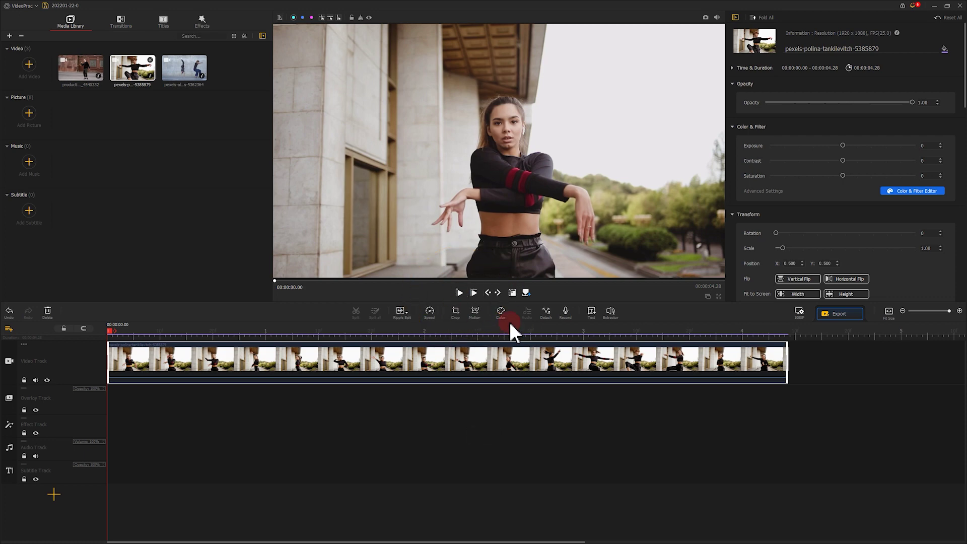
{"action": "left_click", "coordinate": [459, 292]}
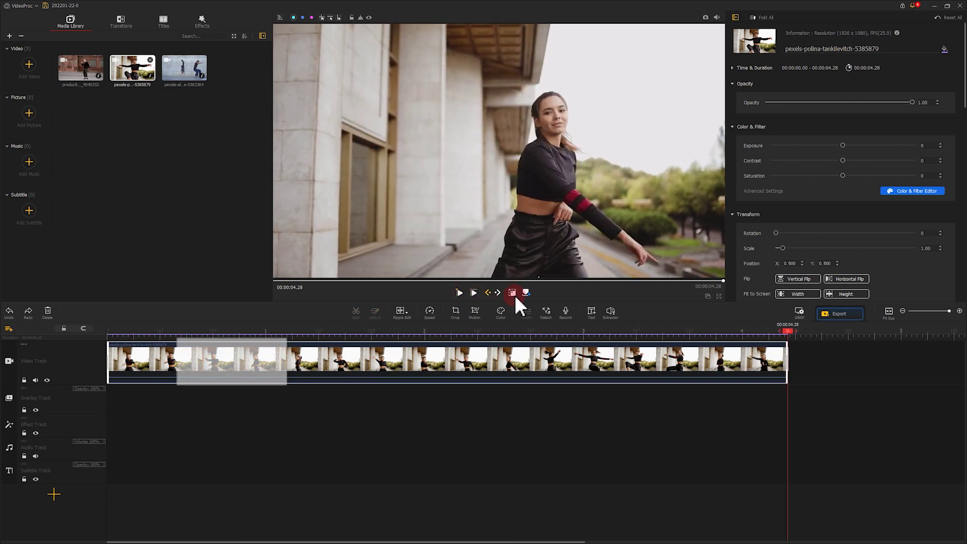
{"action": "mouse_move", "coordinate": [789, 330]}
{"action": "left_mouse_down"}
{"action": "mouse_move", "coordinate": [186, 338]}
{"action": "mouse_move", "coordinate": [176, 349]}
{"action": "mouse_move", "coordinate": [255, 345]}
{"action": "mouse_move", "coordinate": [176, 346]}
{"action": "mouse_move", "coordinate": [274, 352]}
{"action": "left_mouse_up"}
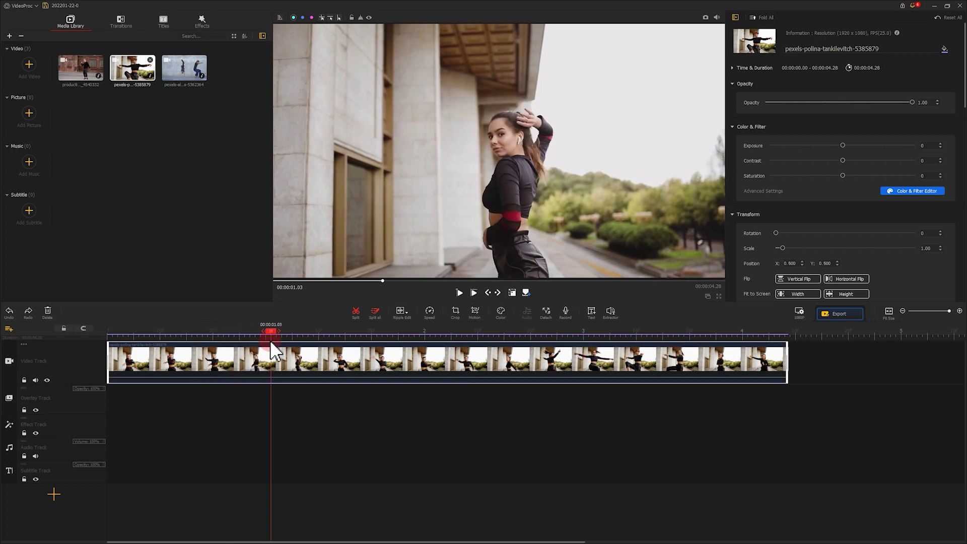
- Split the dance clip at 00:00:00.43 and again at about 00:00:00.90
{"action": "left_click_drag", "start_coordinate": [269, 331], "coordinate": [188, 335]}
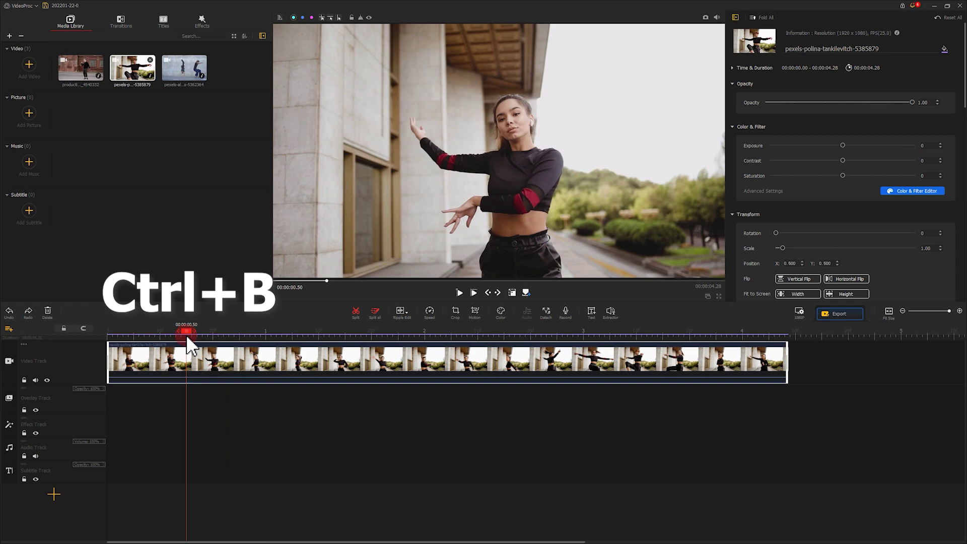
{"action": "left_click_drag", "start_coordinate": [186, 335], "coordinate": [178, 335]}
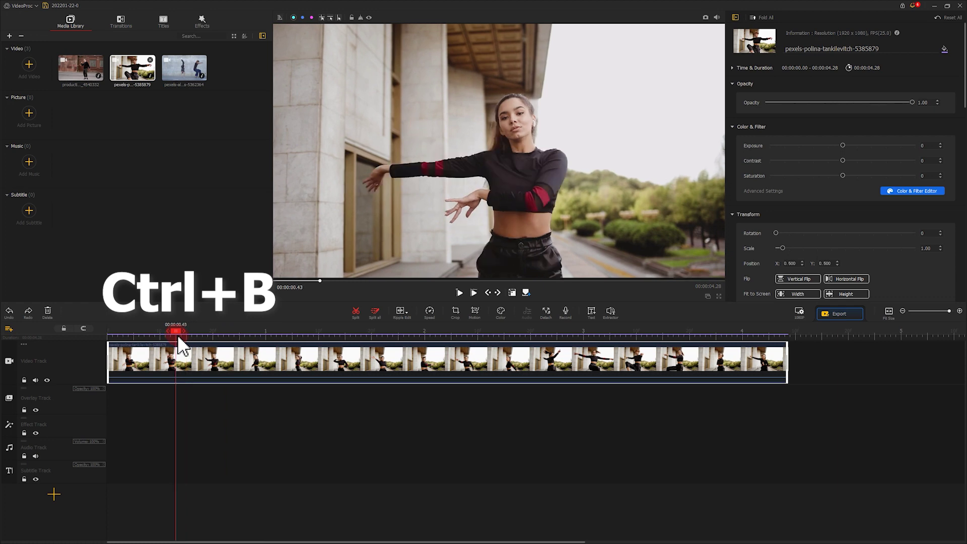
{"action": "left_click", "coordinate": [353, 310]}
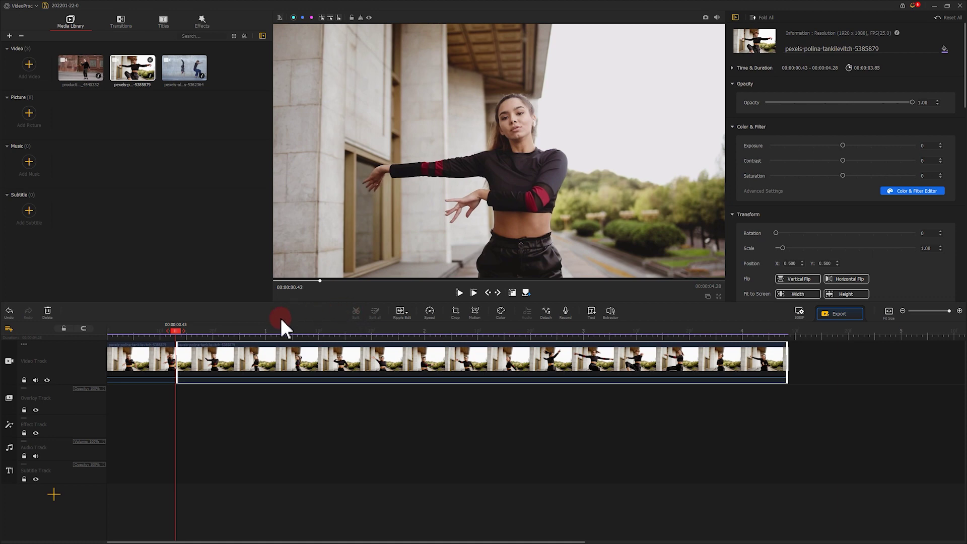
{"action": "mouse_move", "coordinate": [176, 333]}
{"action": "left_mouse_down"}
{"action": "mouse_move", "coordinate": [243, 337]}
{"action": "mouse_move", "coordinate": [253, 348]}
{"action": "left_mouse_up"}
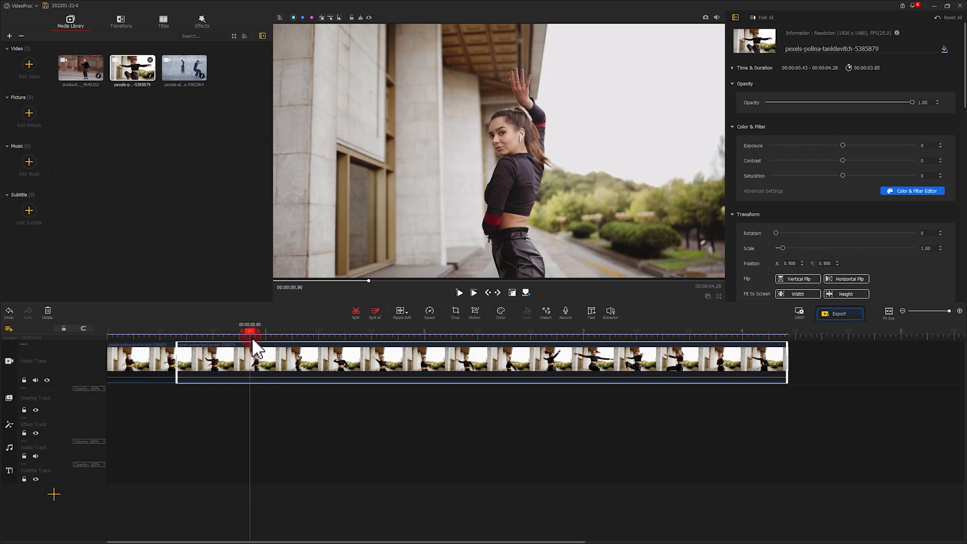
{"action": "left_click", "coordinate": [359, 317]}
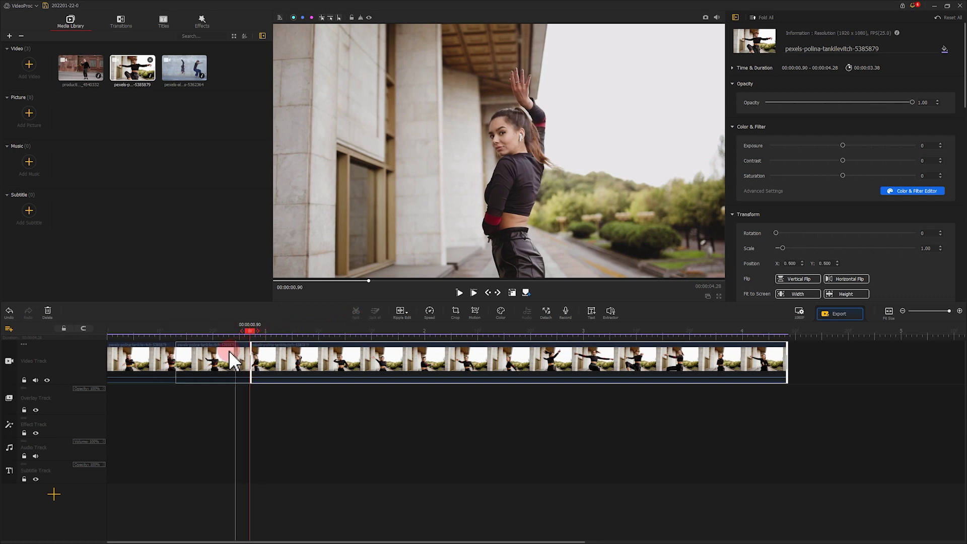
- Copy the short dance action piece and paste repeated copies of it after the original
{"action": "left_click", "coordinate": [218, 361]}
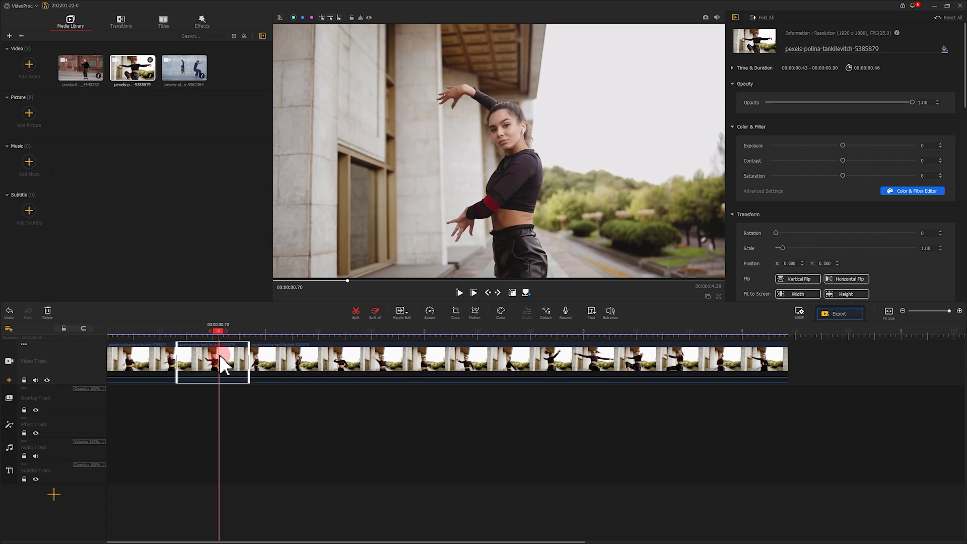
{"action": "right_click", "coordinate": [221, 364]}
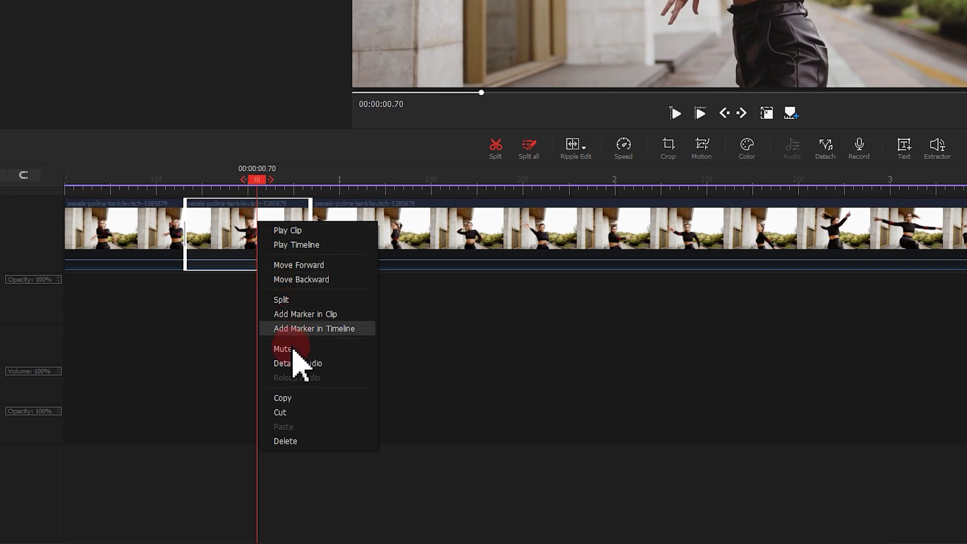
{"action": "left_click", "coordinate": [291, 399]}
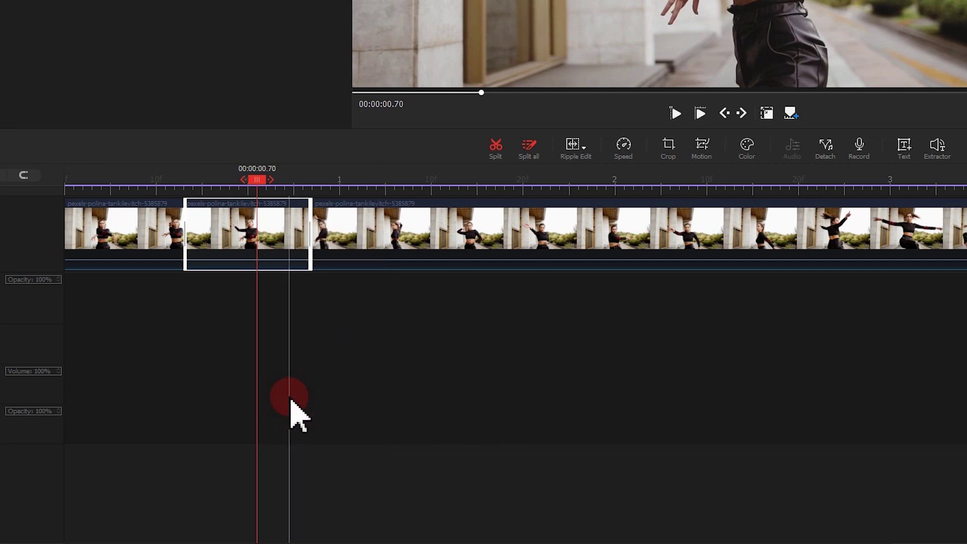
{"action": "left_click", "coordinate": [262, 245]}
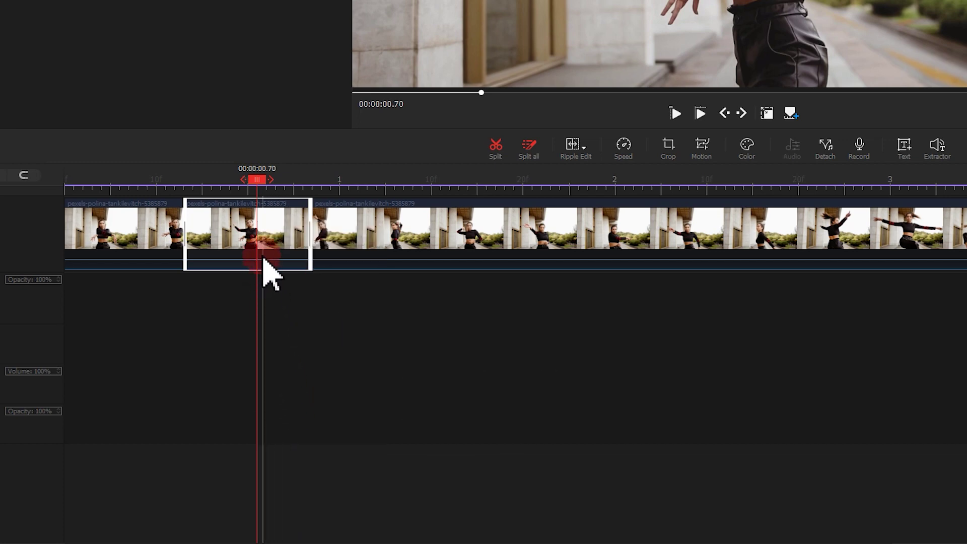
{"action": "right_click", "coordinate": [257, 226]}
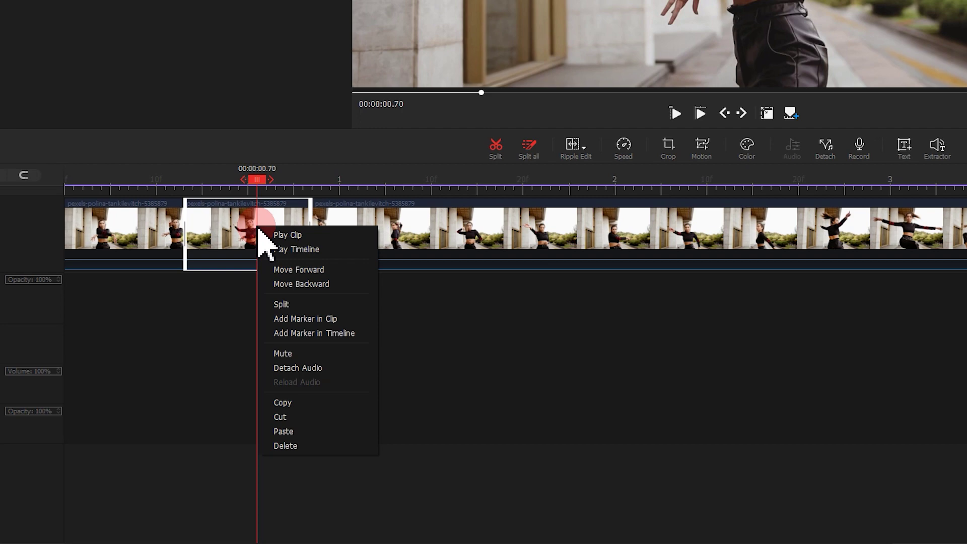
{"action": "left_click", "coordinate": [288, 432]}
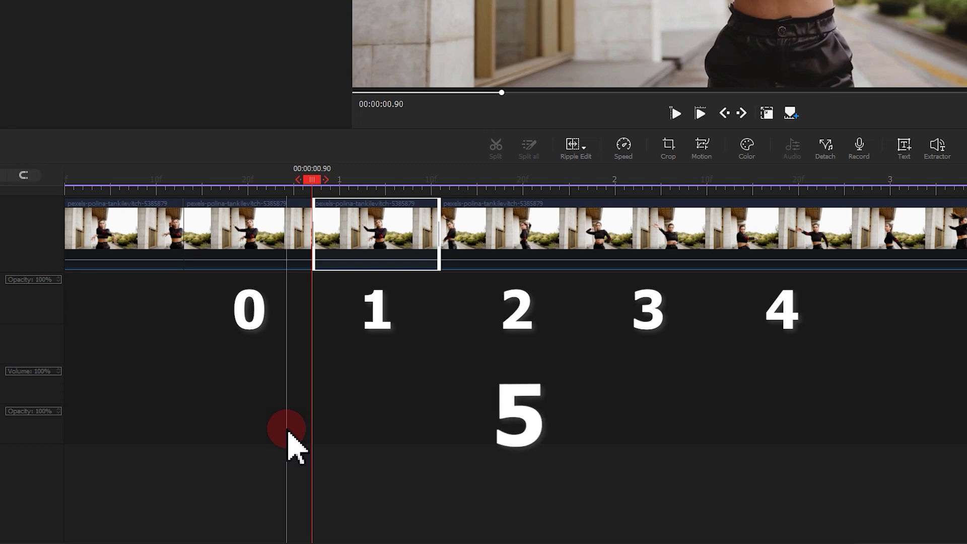
{"action": "key", "text": "ctrl+v"}
{"action": "key", "text": "ctrl+v"}
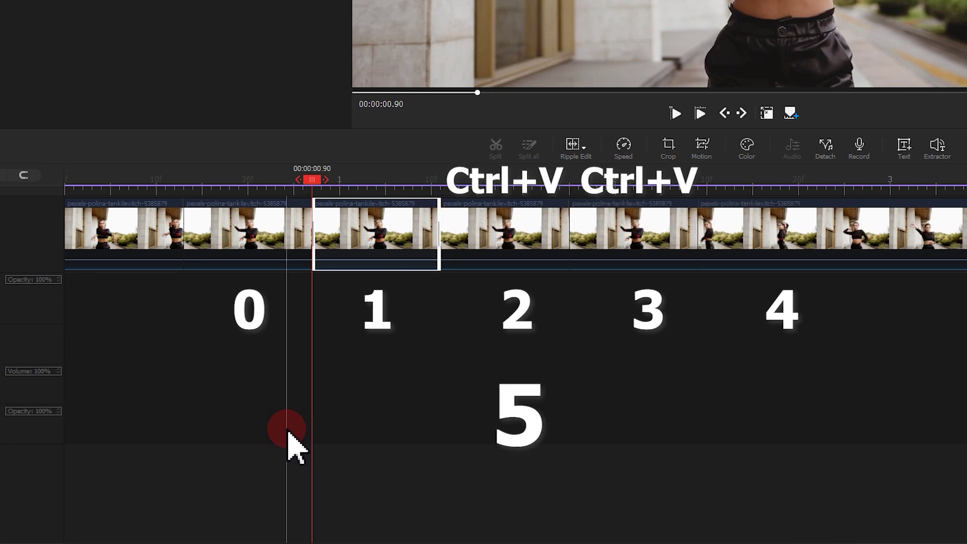
{"action": "key", "text": "ctrl+v"}
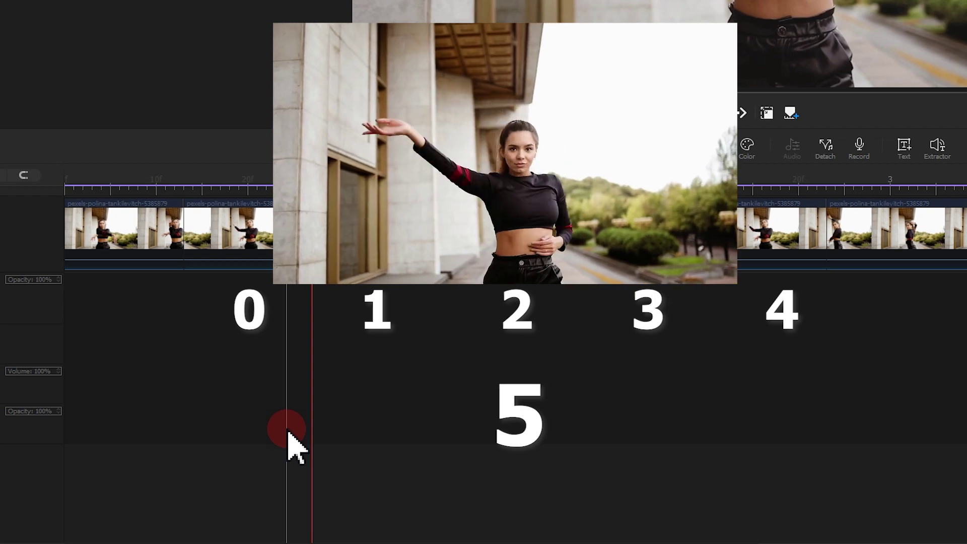
{"action": "left_click", "coordinate": [233, 295]}
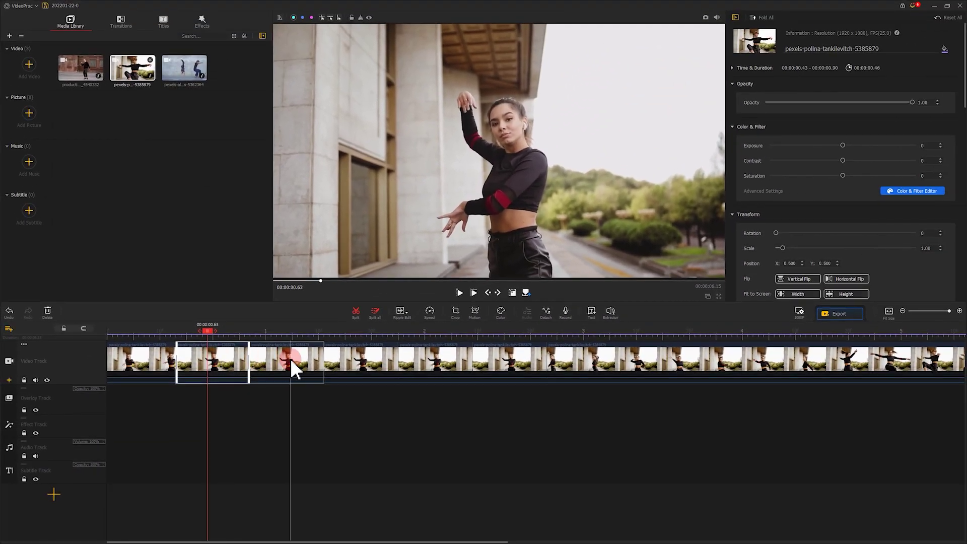
- Turn on Reverse Play for the second and fourth copies of the dance action
{"action": "left_click", "coordinate": [290, 359]}
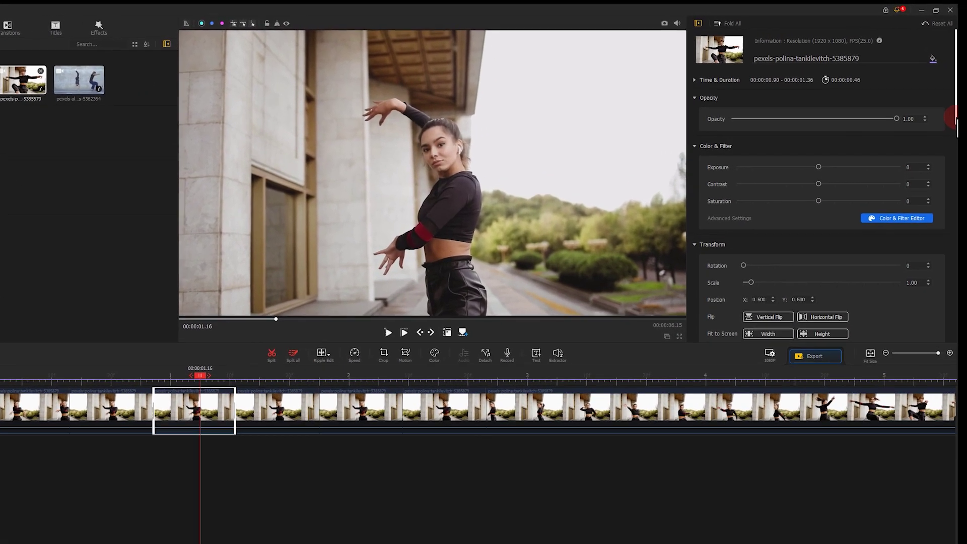
{"action": "left_click_drag", "start_coordinate": [965, 123], "coordinate": [965, 156]}
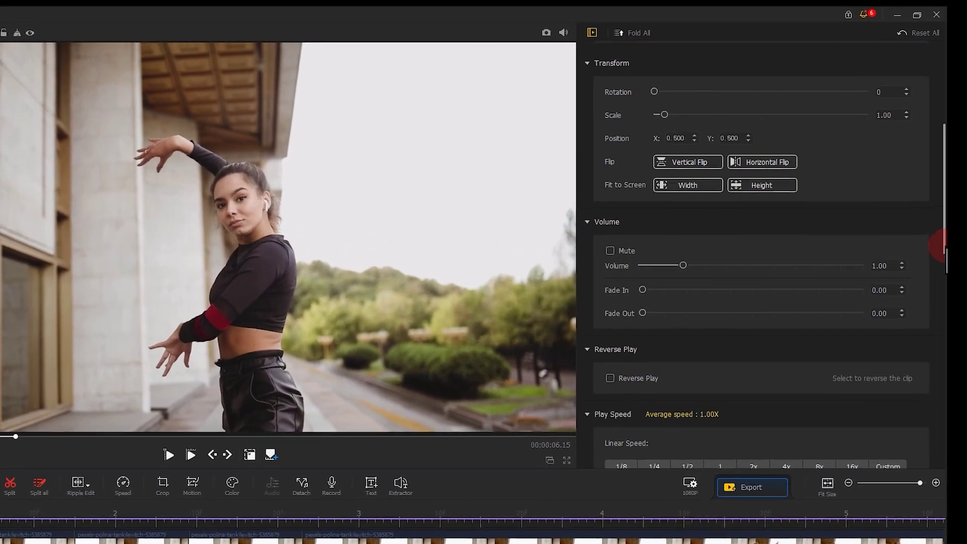
{"action": "left_click_drag", "start_coordinate": [945, 244], "coordinate": [962, 299]}
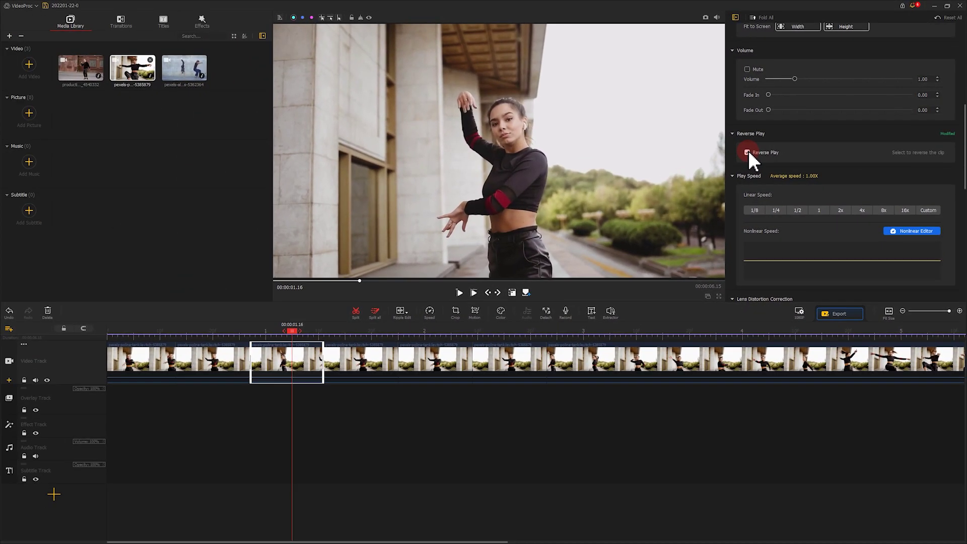
{"action": "left_click", "coordinate": [280, 328]}
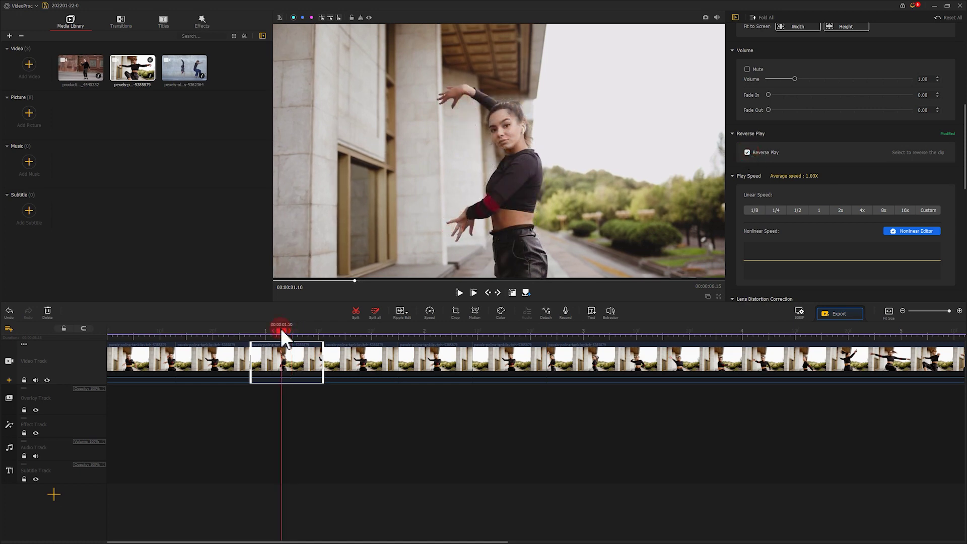
{"action": "left_click", "coordinate": [439, 358]}
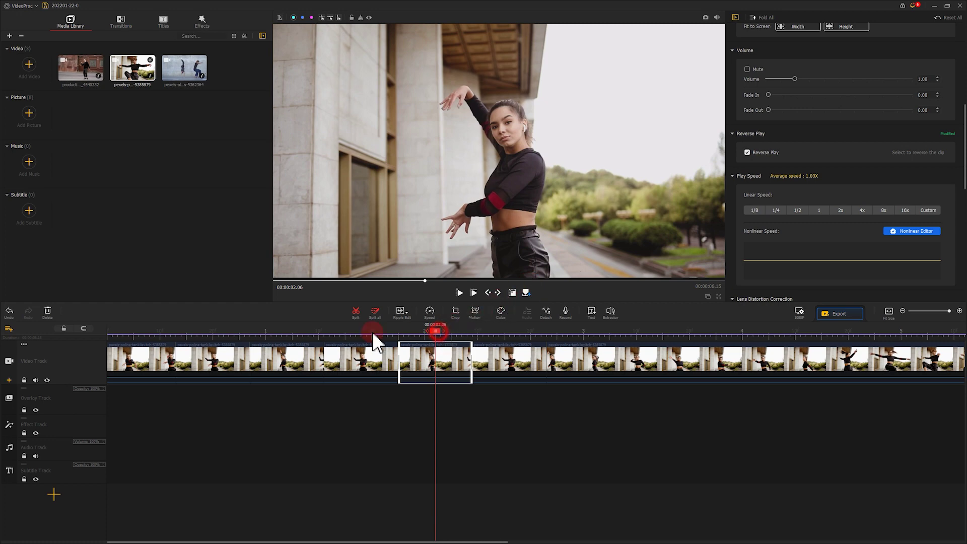
{"action": "left_click_drag", "start_coordinate": [117, 341], "coordinate": [91, 339]}
{"action": "left_click", "coordinate": [459, 294]}
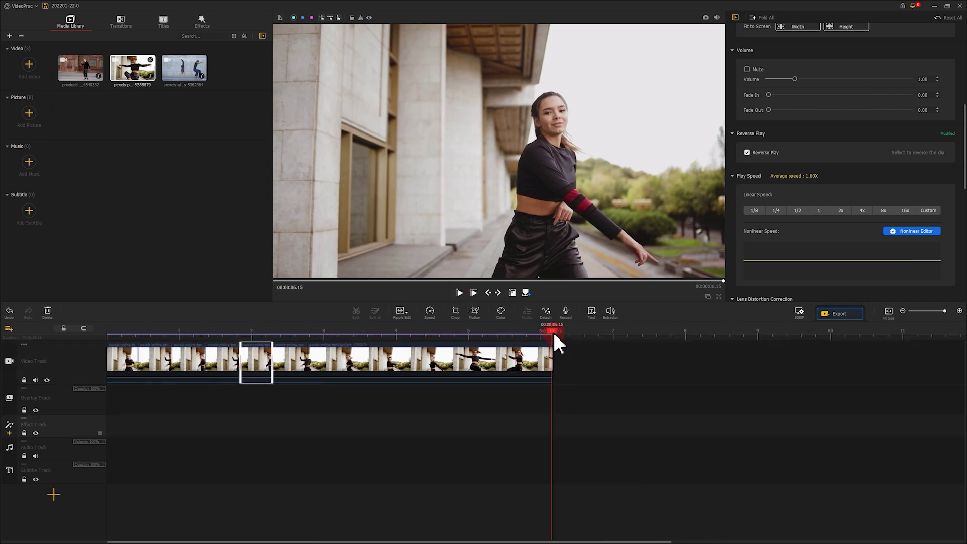
- Add the breakdance clip at the timeline end and split it where its action begins
{"action": "left_click_drag", "start_coordinate": [185, 68], "coordinate": [731, 343]}
{"action": "left_click", "coordinate": [879, 345]}
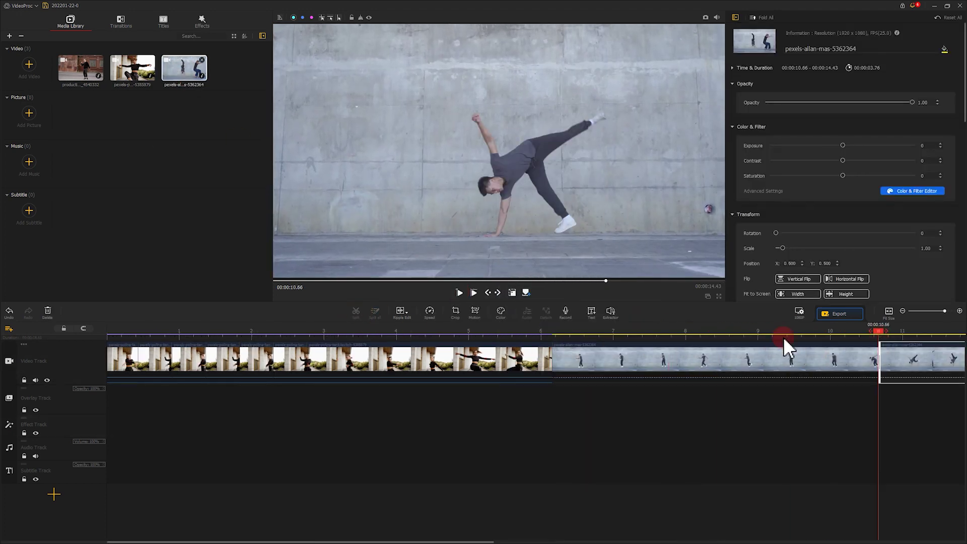
{"action": "left_click_drag", "start_coordinate": [879, 332], "coordinate": [917, 334]}
{"action": "right_click", "coordinate": [900, 358]}
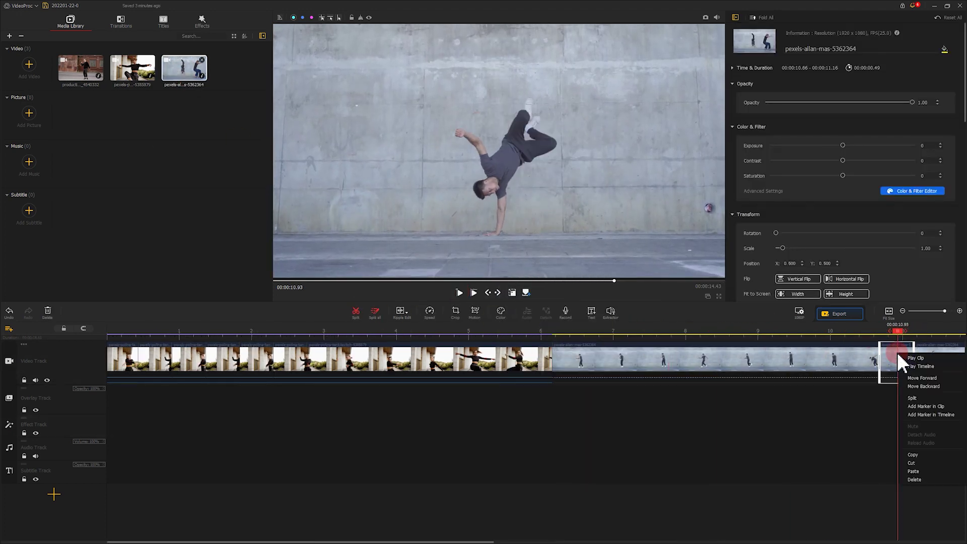
{"action": "left_click", "coordinate": [910, 361]}
{"action": "scroll", "coordinate": [566, 339], "scroll_direction": "right", "scroll_amount": 3}
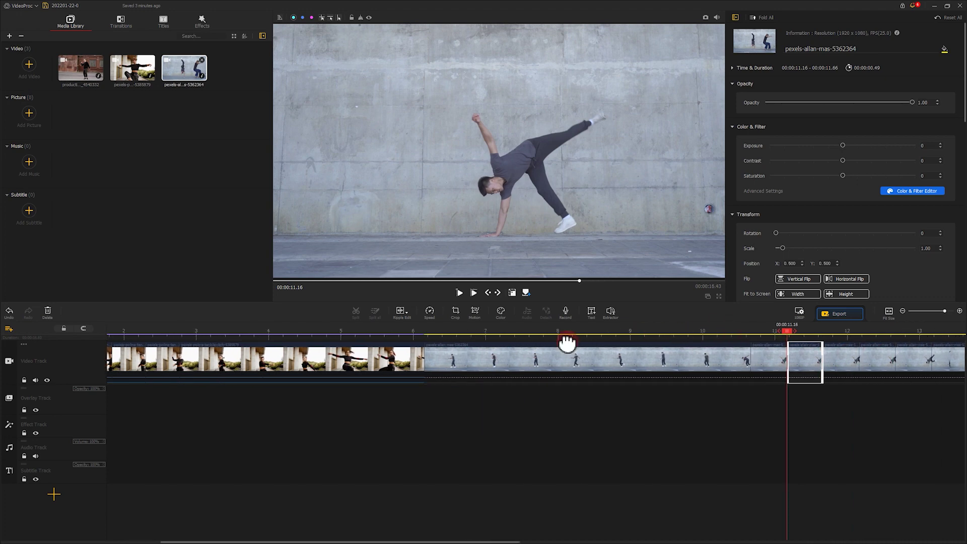
{"action": "scroll", "coordinate": [574, 333], "scroll_direction": "right", "scroll_amount": 5}
{"action": "left_click_drag", "start_coordinate": [574, 330], "coordinate": [596, 342]}
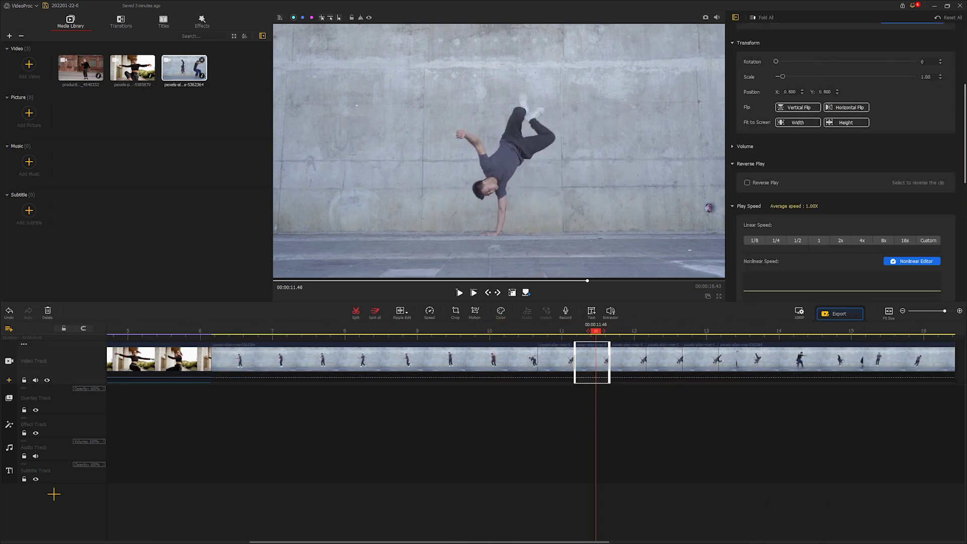
- Add the brick-wall dance clip, split and copy a short action, then preview the project
{"action": "mouse_move", "coordinate": [81, 68]}
{"action": "left_mouse_down"}
{"action": "mouse_move", "coordinate": [390, 331]}
{"action": "mouse_move", "coordinate": [523, 341]}
{"action": "mouse_move", "coordinate": [506, 334]}
{"action": "left_mouse_up"}
{"action": "left_click", "coordinate": [356, 310]}
{"action": "left_click", "coordinate": [533, 334]}
{"action": "right_click", "coordinate": [529, 353]}
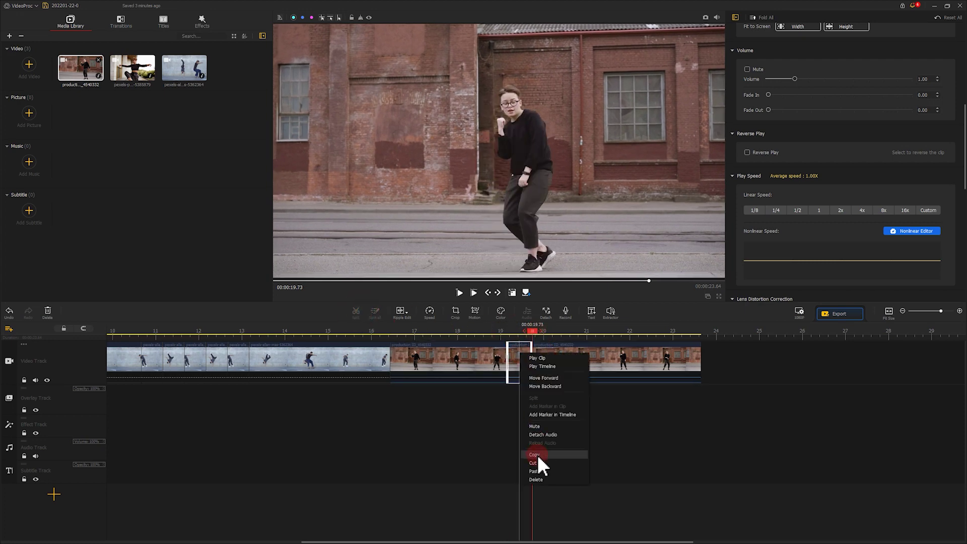
{"action": "left_click", "coordinate": [538, 484]}
{"action": "key", "text": "ctrl+minus"}
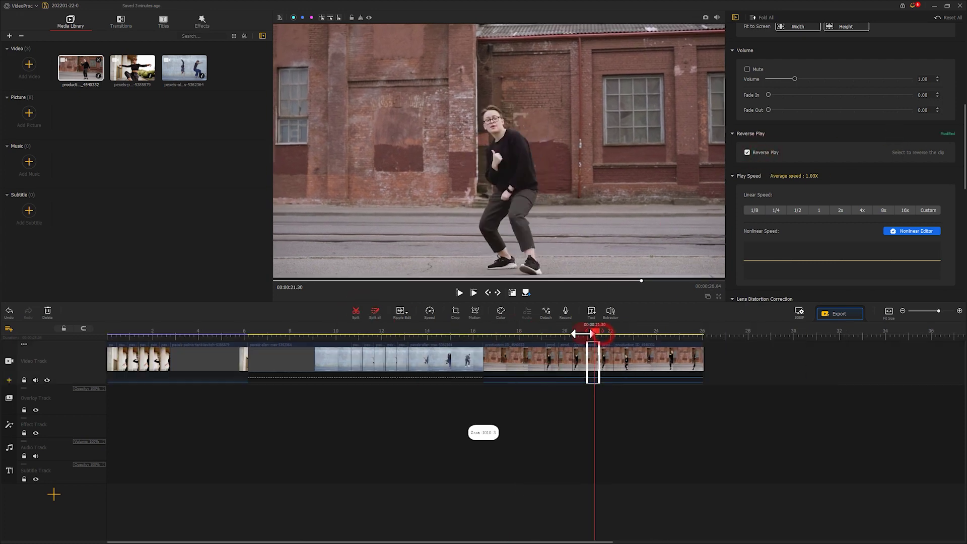
{"action": "left_click", "coordinate": [459, 293]}
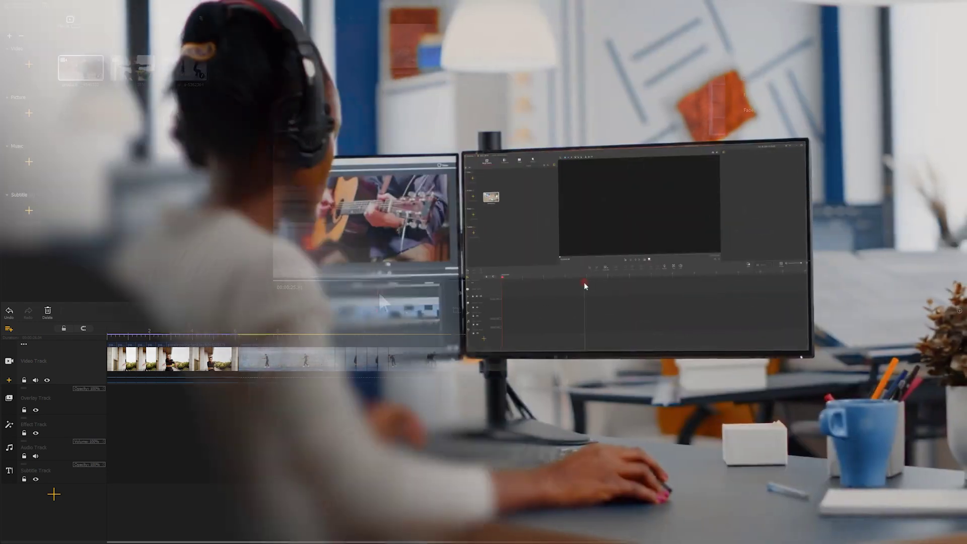